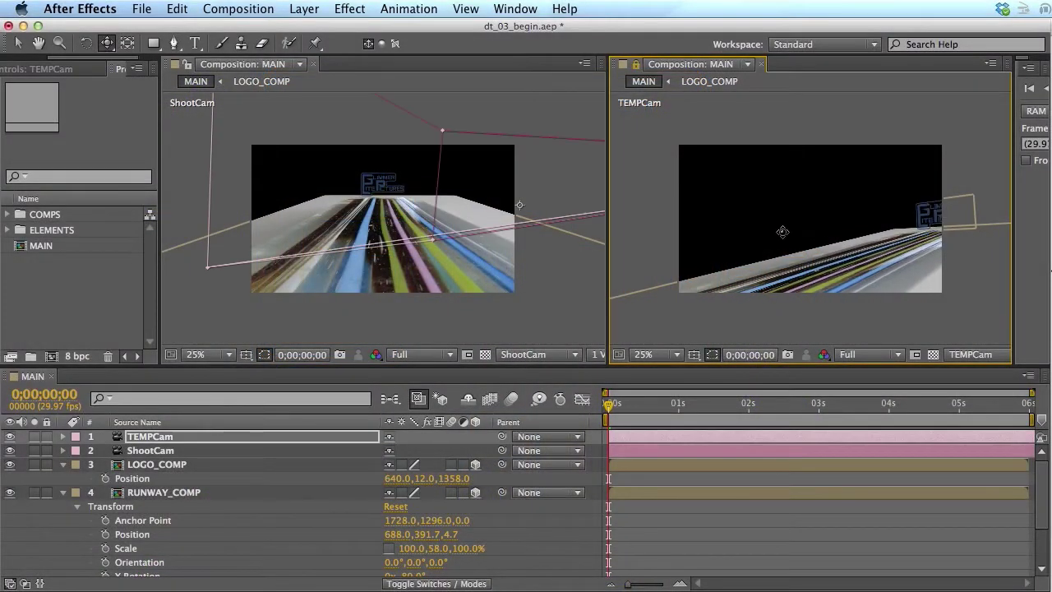
# Step: Orbit TEMPCam to a low side view of the striped runway and logo, then deselect it
pyautogui.moveTo(782, 232); pyautogui.dragTo(793, 219)
pyautogui.press('F2')
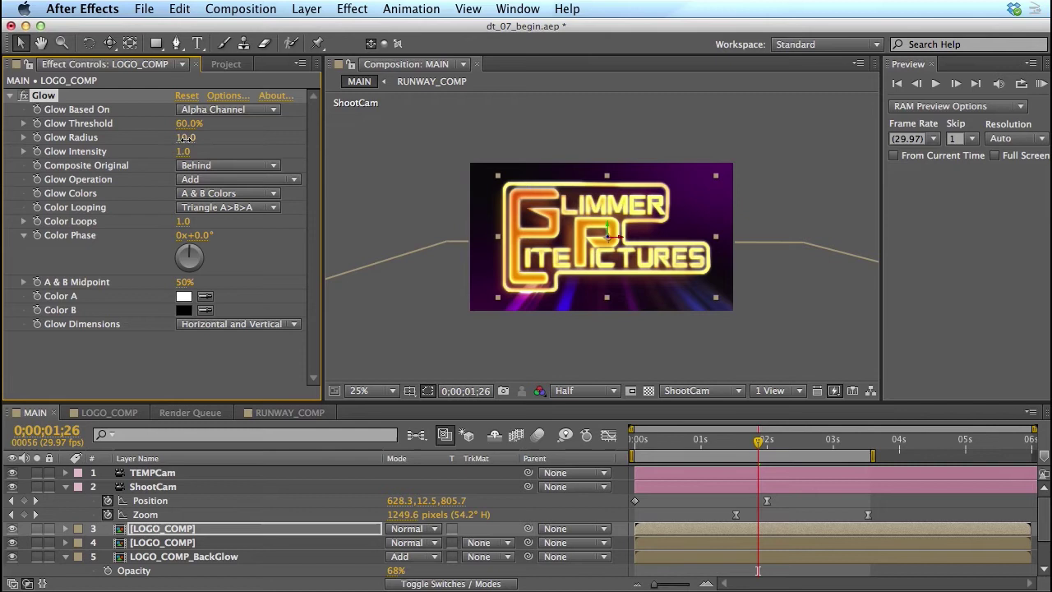
# Step: Scrub the GLIMMER PICTURES logo's Glow Radius up to 22.0
pyautogui.moveTo(197, 142); pyautogui.dragTo(209, 145)
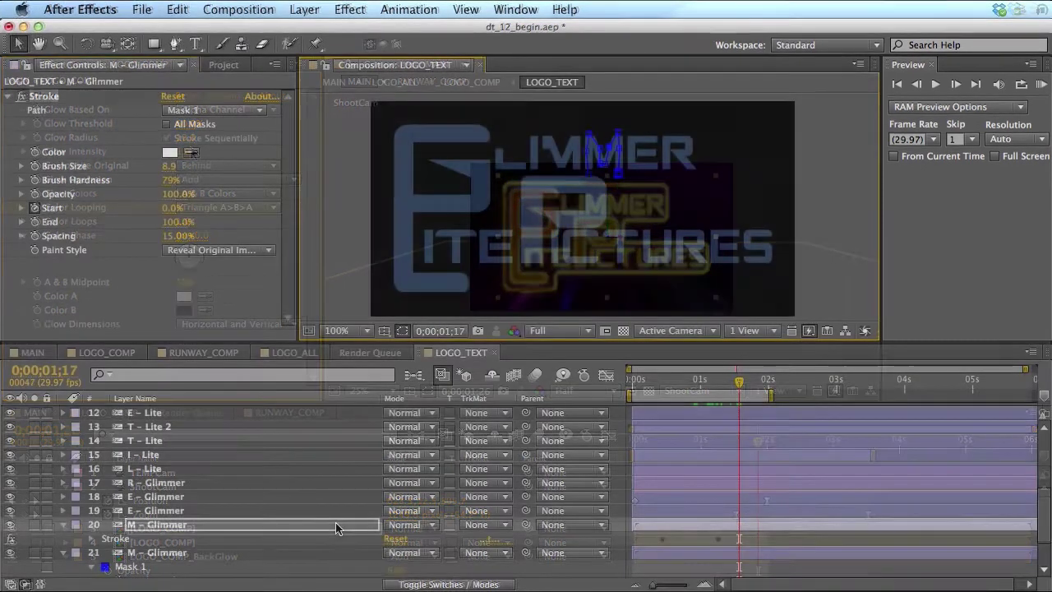
# Step: Show Stroke Start keyframes on all LOGO_TEXT letter layers and scrub forward to preview them
pyautogui.hotkey('ctrl', 'a')
pyautogui.press('u')
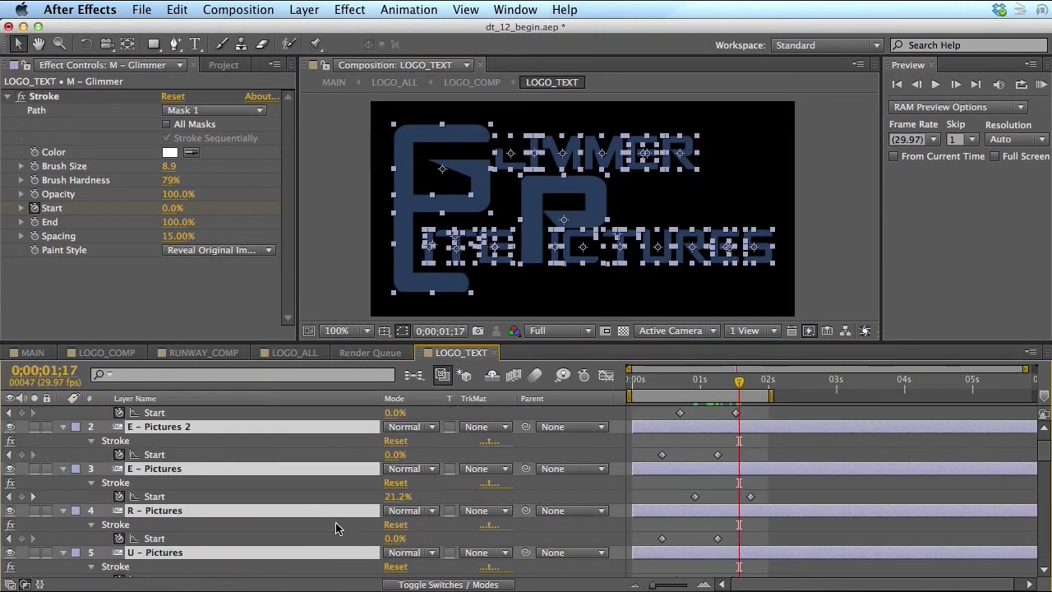
pyautogui.scroll(1, 341, 528)
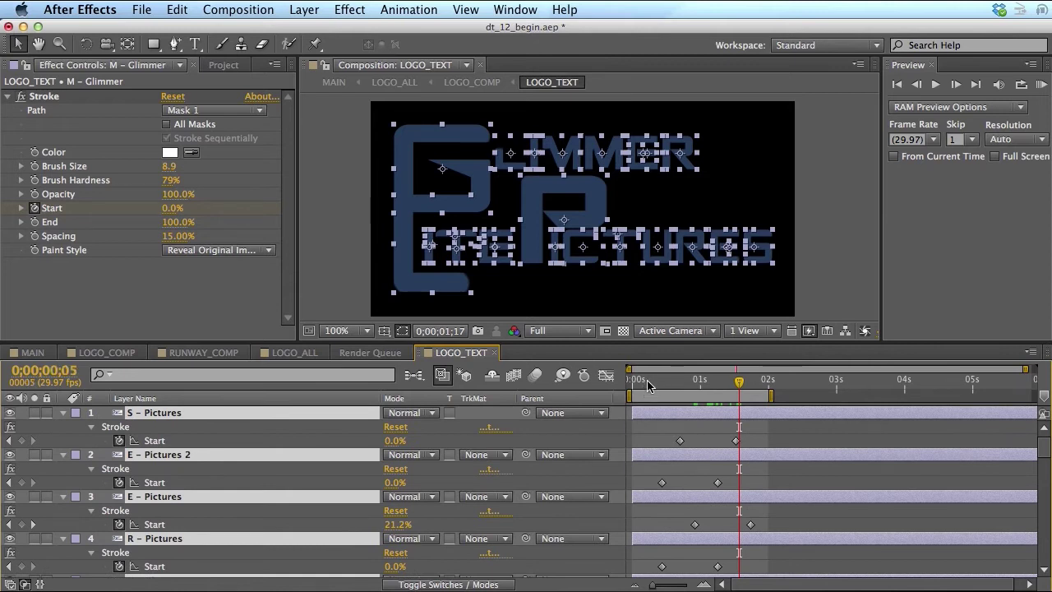
pyautogui.moveTo(648, 385); pyautogui.dragTo(744, 425)
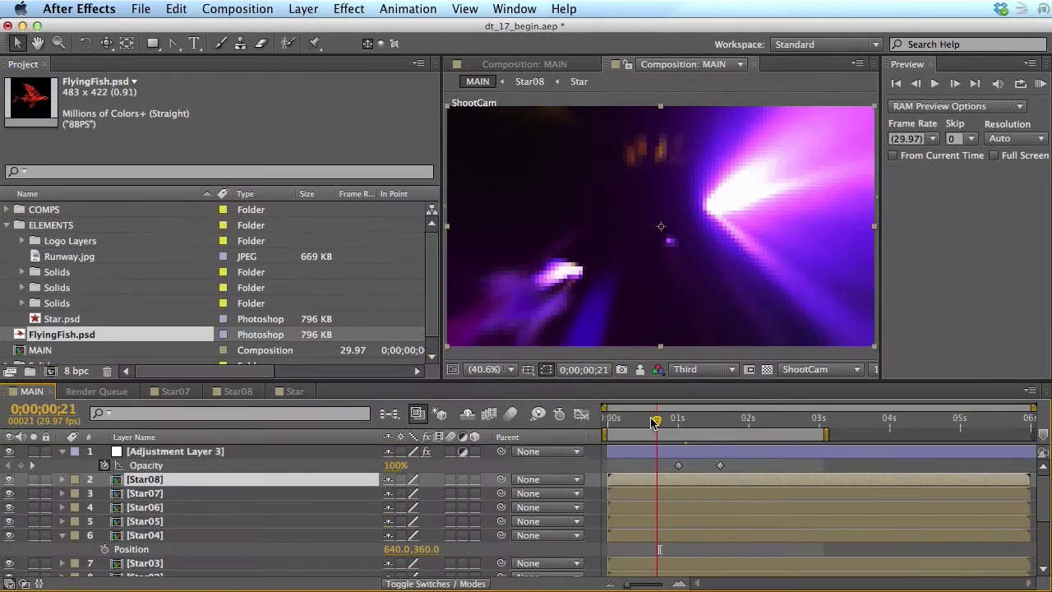
# Step: Move the MAIN timeline indicator back to 0;00;00;16 to see the purple star streaks
pyautogui.moveTo(647, 422); pyautogui.dragTo(648, 422)
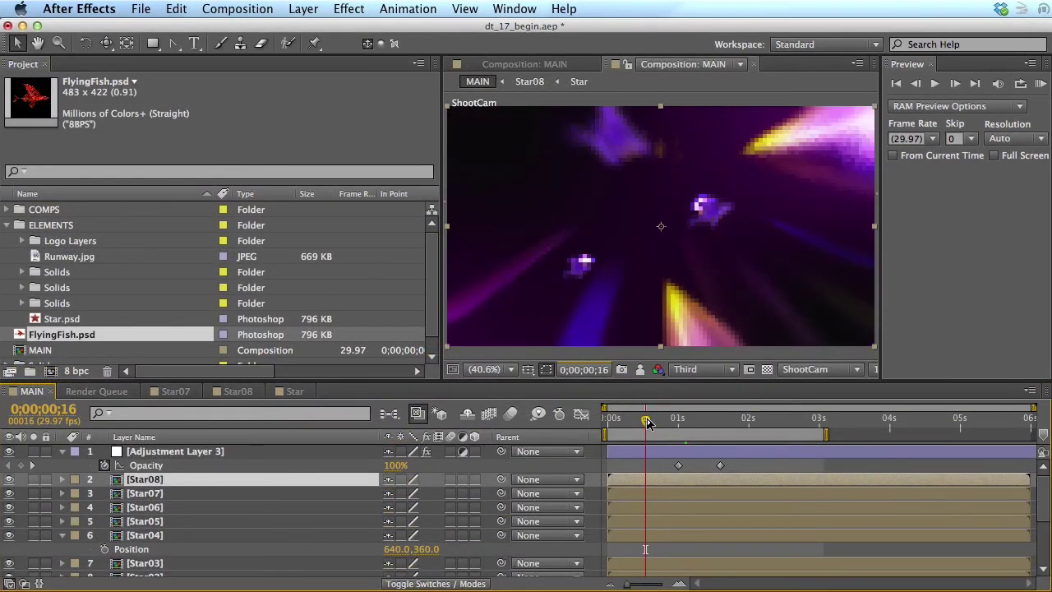